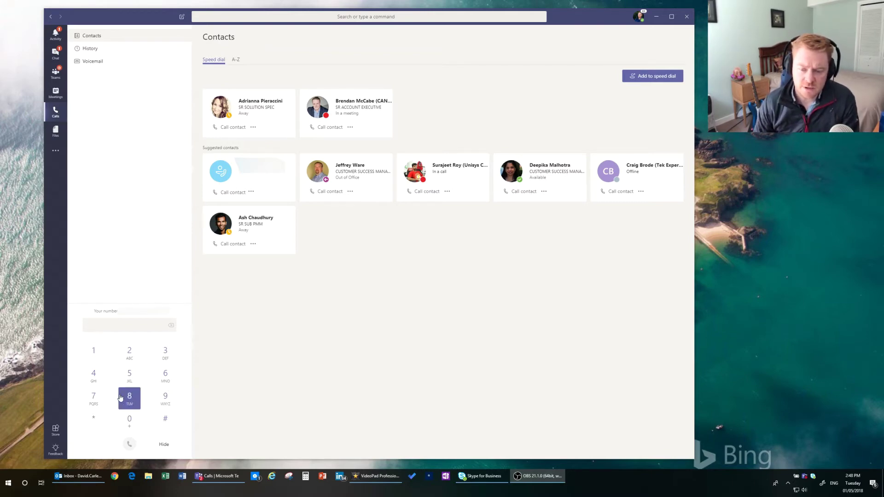
# - Enter a ten-digit phone number on the dial pad without placing the call
pyautogui.click(131, 378)
pyautogui.click(129, 420)
pyautogui.click(130, 374)
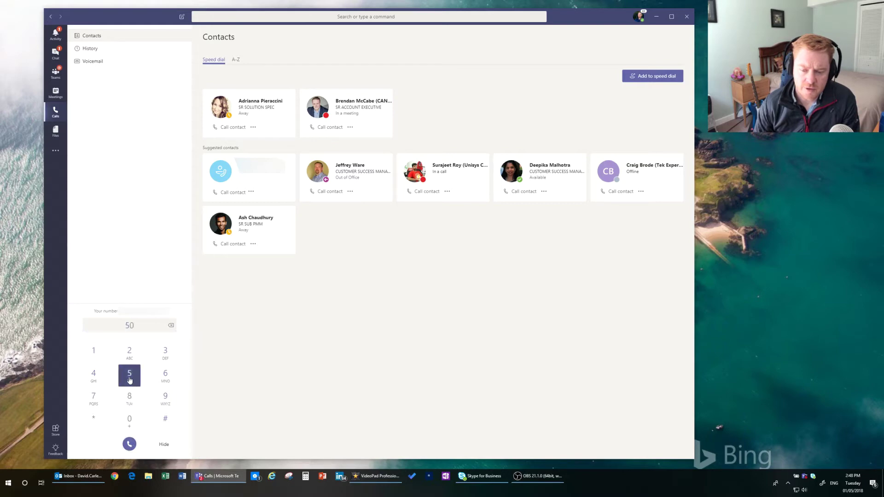
pyautogui.click(94, 352)
pyautogui.click(130, 353)
pyautogui.click(164, 352)
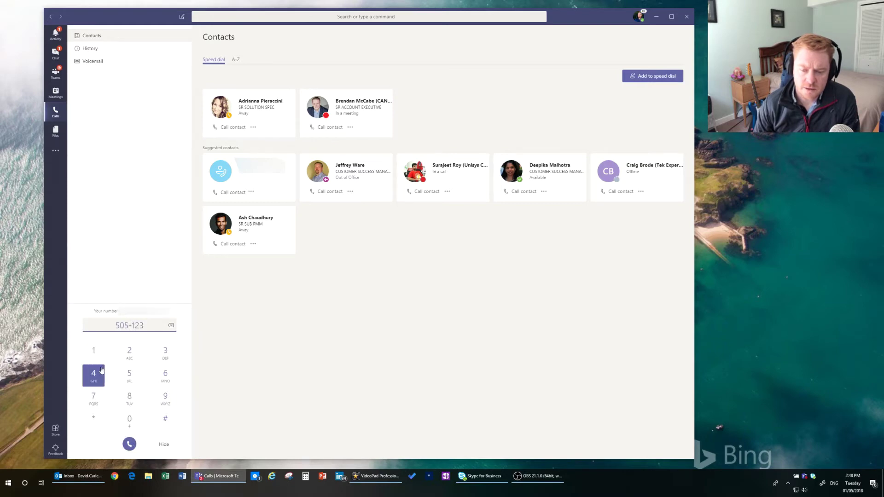
pyautogui.click(93, 373)
pyautogui.click(128, 374)
pyautogui.click(169, 373)
pyautogui.click(93, 396)
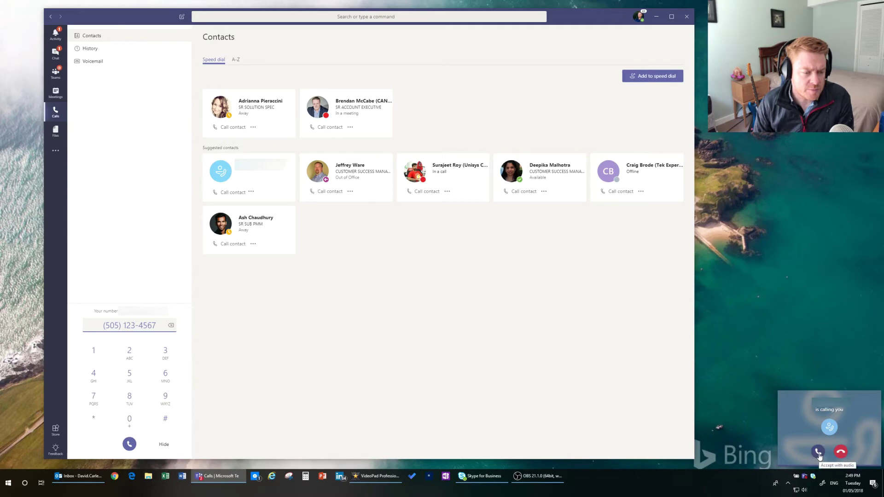
# - Accept the incoming call with audio and mute the microphone
pyautogui.click(840, 453)
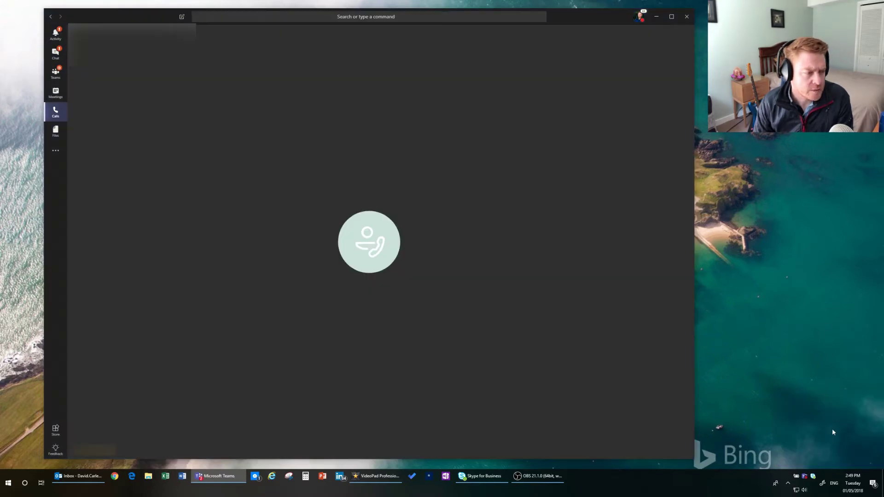
pyautogui.moveTo(251, 337)
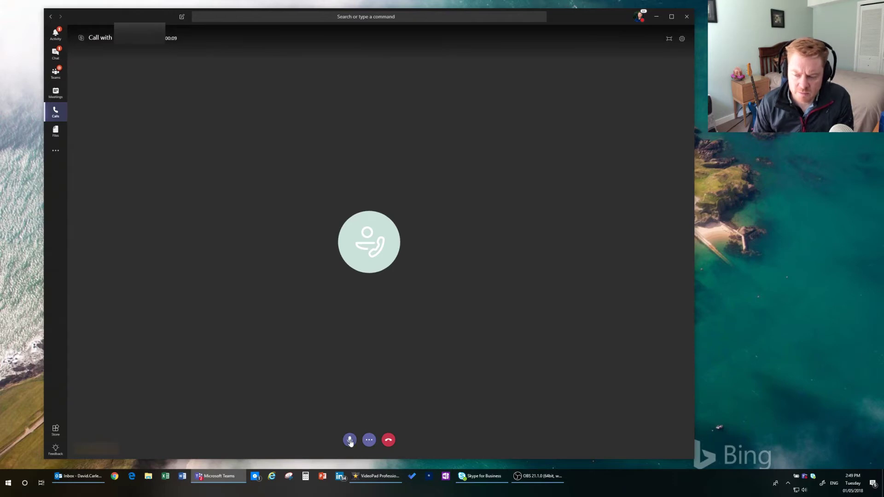
# - Bring up the in-call keypad, dismiss it and hang up the call
pyautogui.click(369, 441)
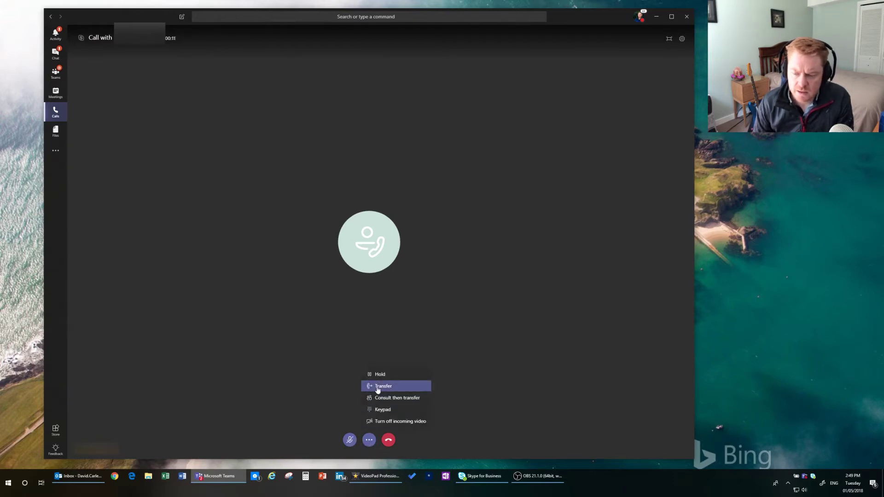
pyautogui.click(404, 409)
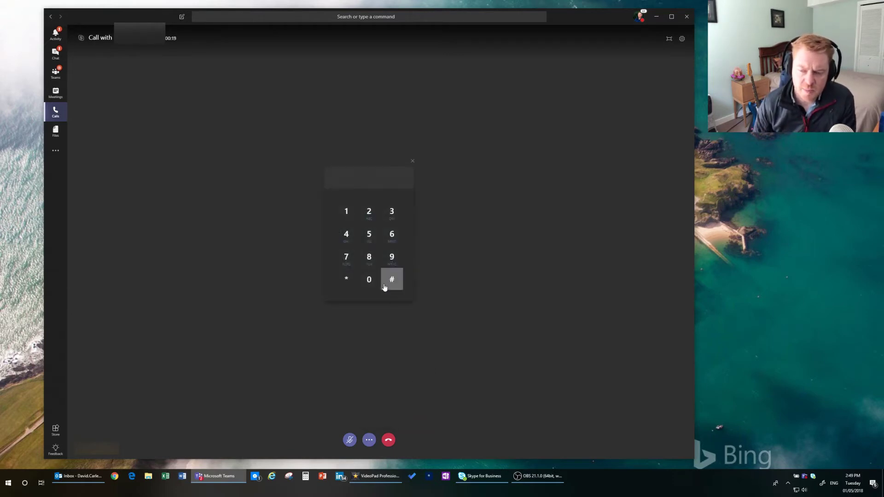
pyautogui.click(413, 161)
pyautogui.moveTo(389, 298)
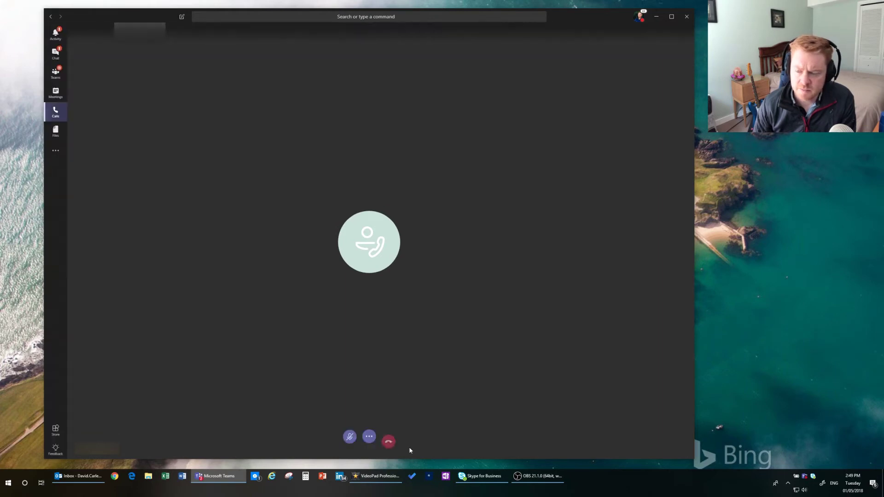
pyautogui.click(388, 440)
# - Examine the Also ring and If unanswered choices in the call answering rules settings, leaving them as they are
pyautogui.click(640, 18)
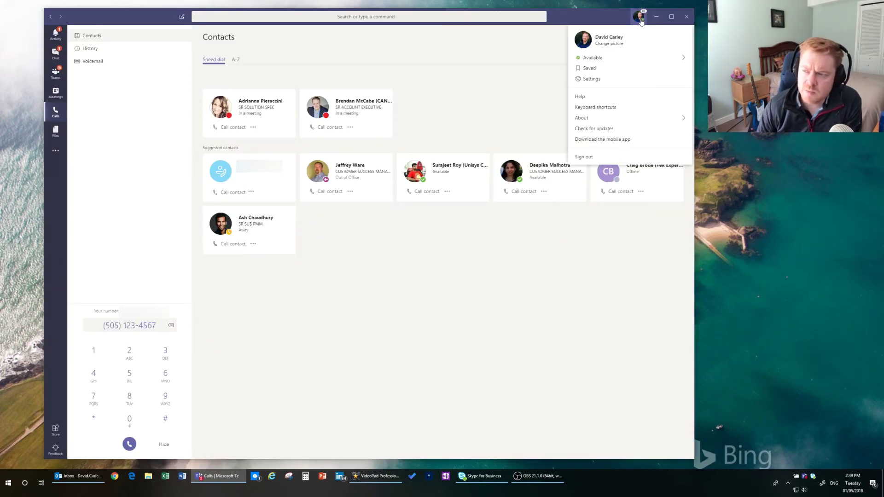
pyautogui.click(606, 79)
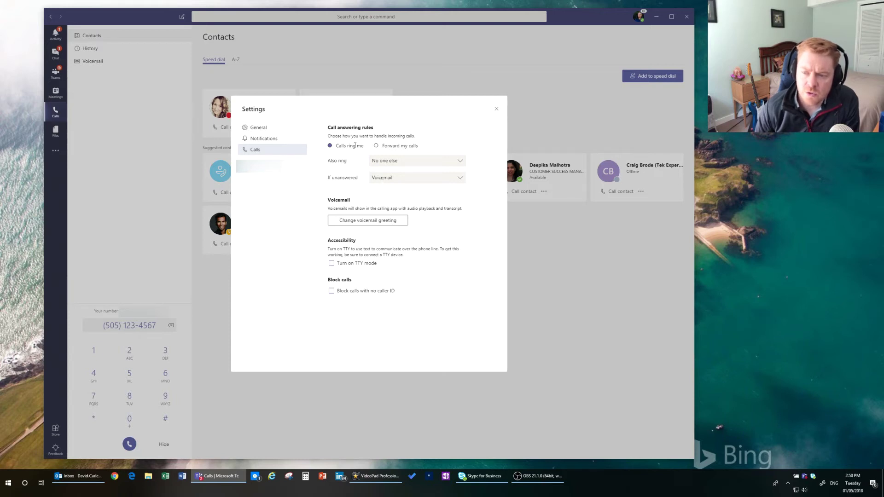
pyautogui.click(459, 163)
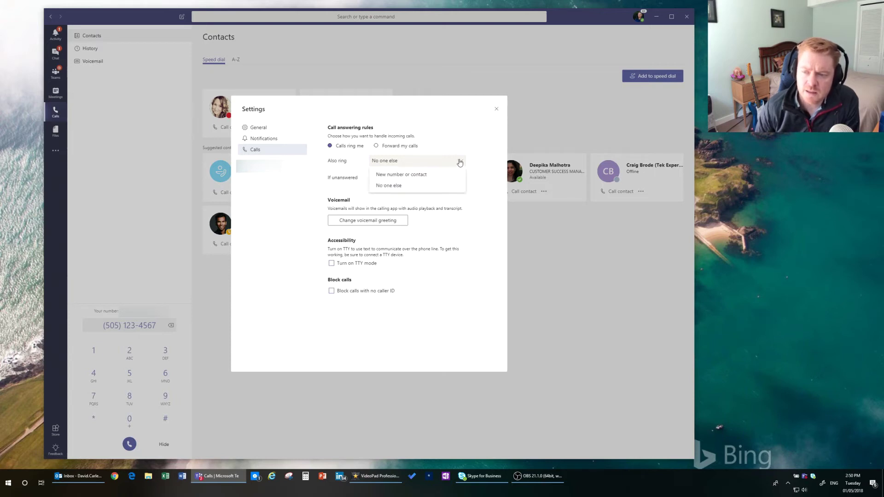
pyautogui.click(342, 174)
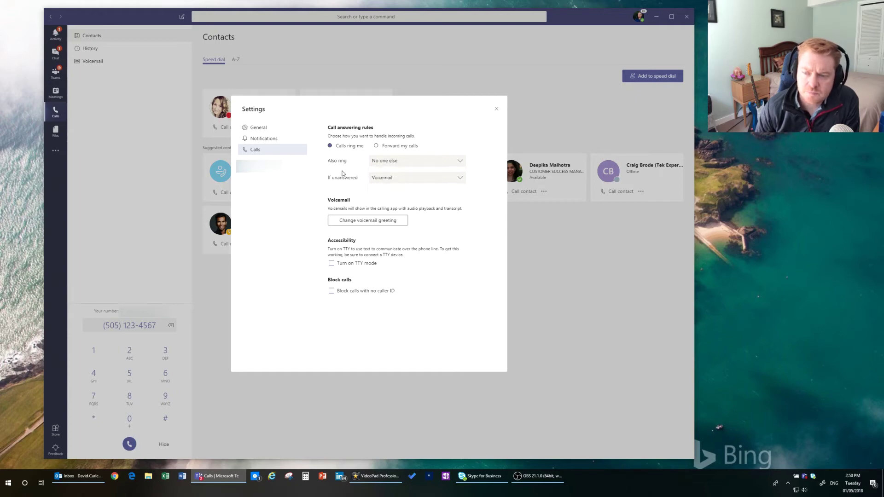
pyautogui.click(460, 179)
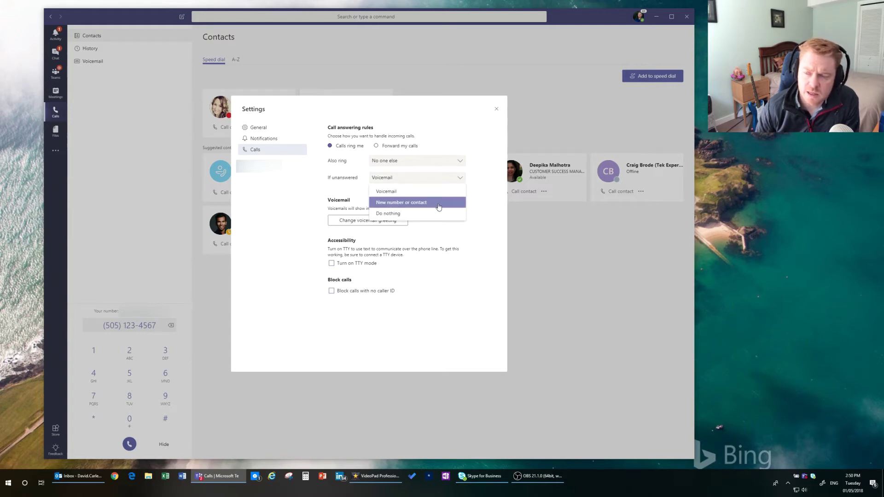
pyautogui.click(487, 189)
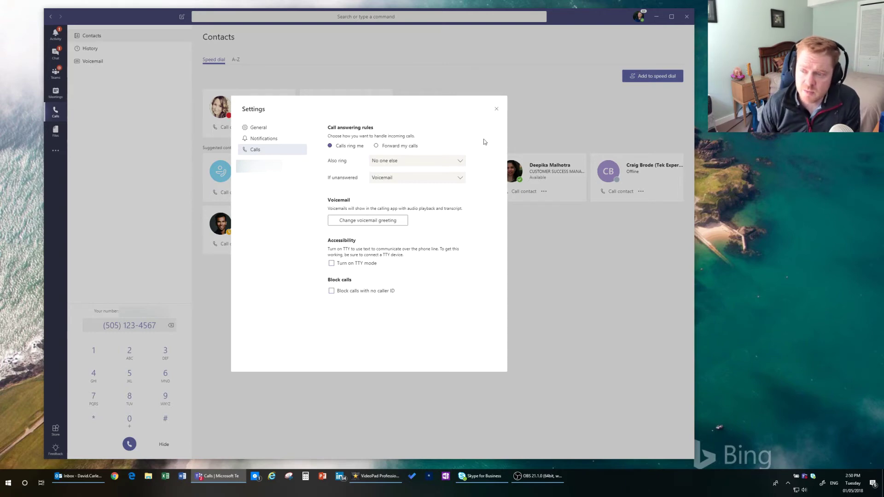
pyautogui.click(496, 110)
# - Show the voicemail list and expand the most recent message with its playback controls and transcript
pyautogui.click(94, 63)
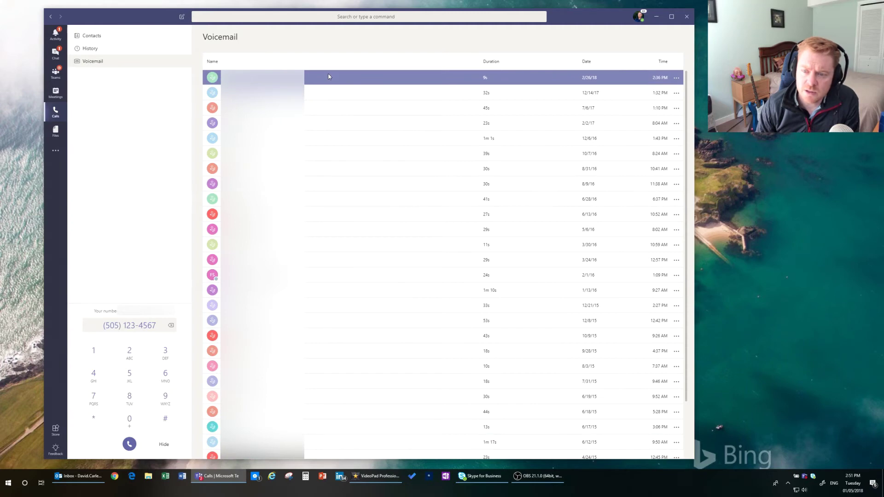
pyautogui.click(329, 77)
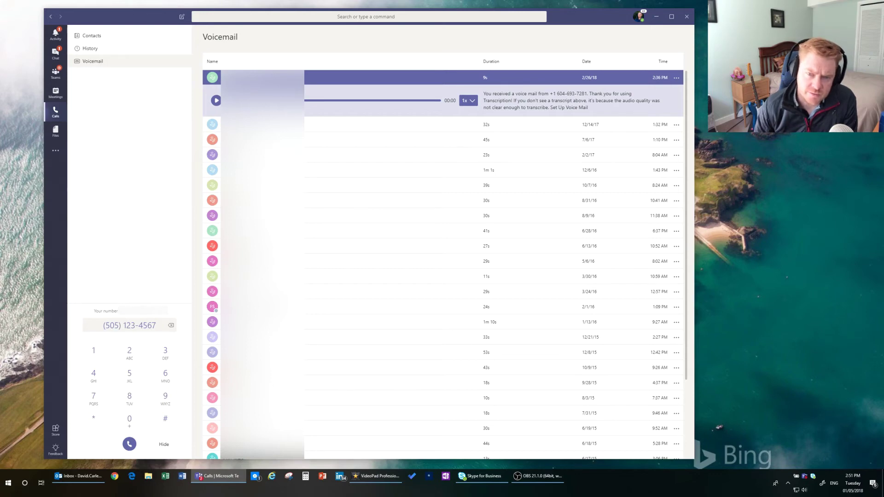
# - Create a new Teams meeting titled Test for May 6, 2018, 1:00 PM to 2:00 PM, and invite a colleague
pyautogui.click(56, 92)
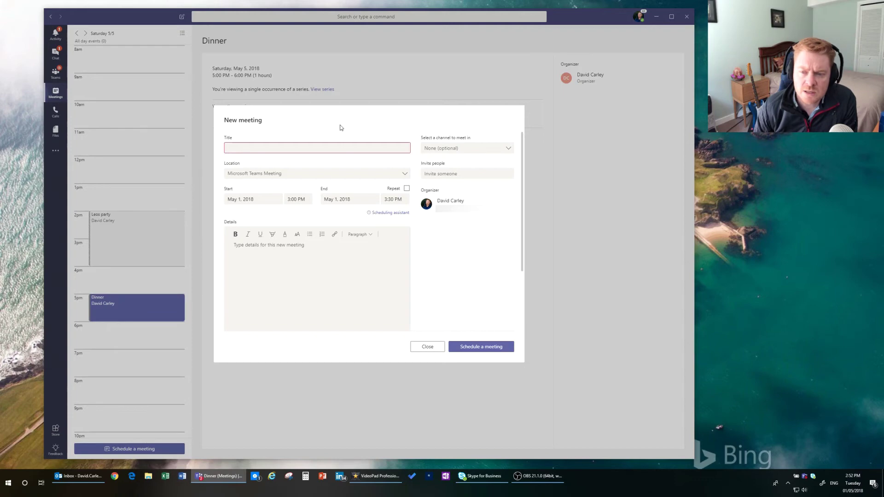
pyautogui.click(247, 148)
pyautogui.write('Test')
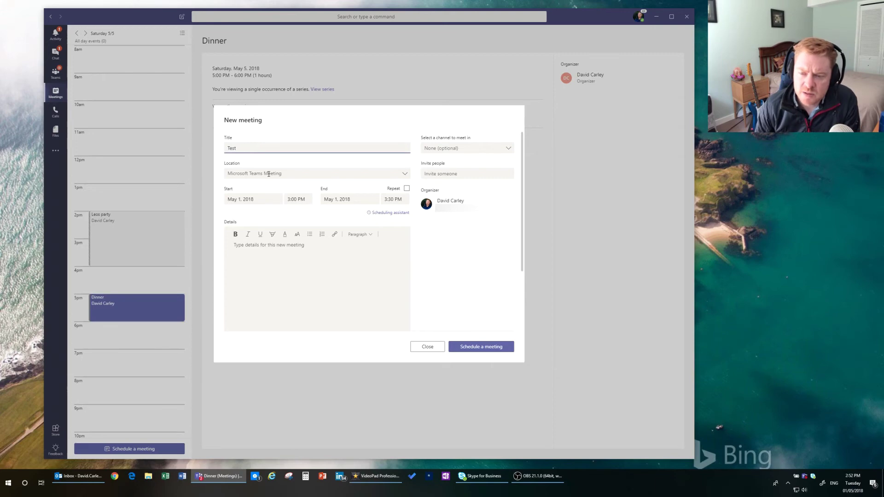
pyautogui.click(479, 174)
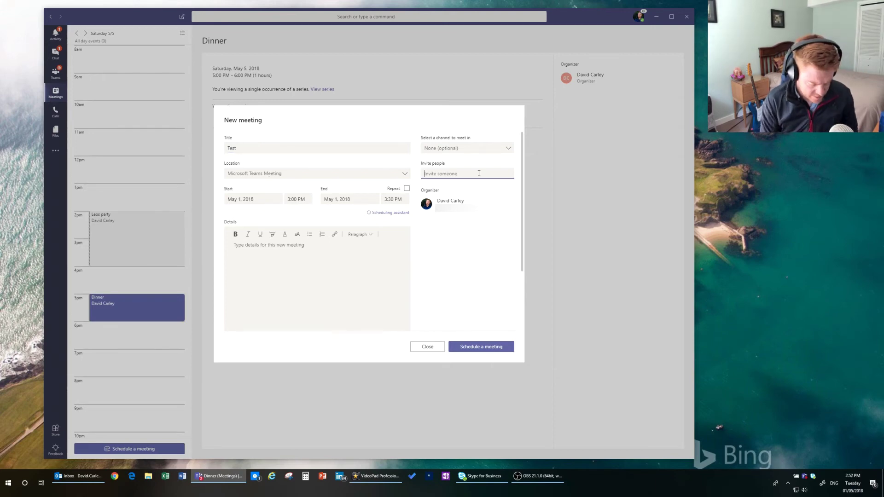
pyautogui.write('adr')
pyautogui.click(468, 191)
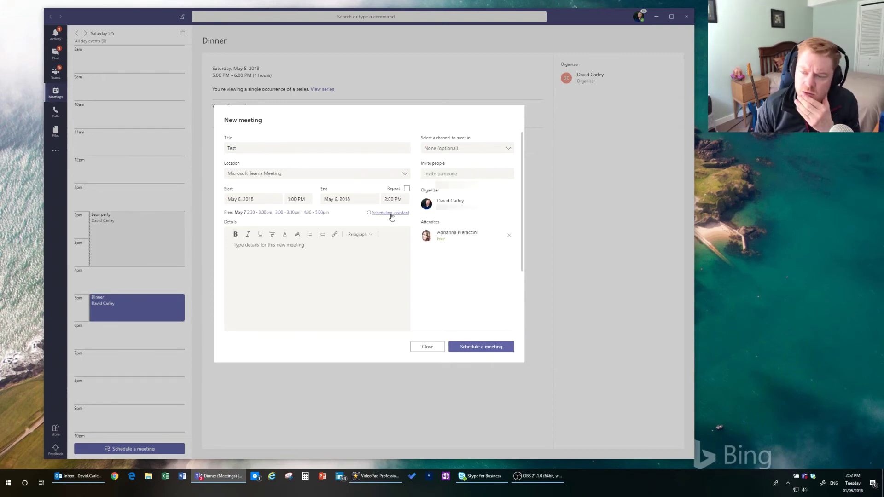
# - Check the attendee's availability in the scheduling assistant and schedule the Test meeting
pyautogui.click(391, 214)
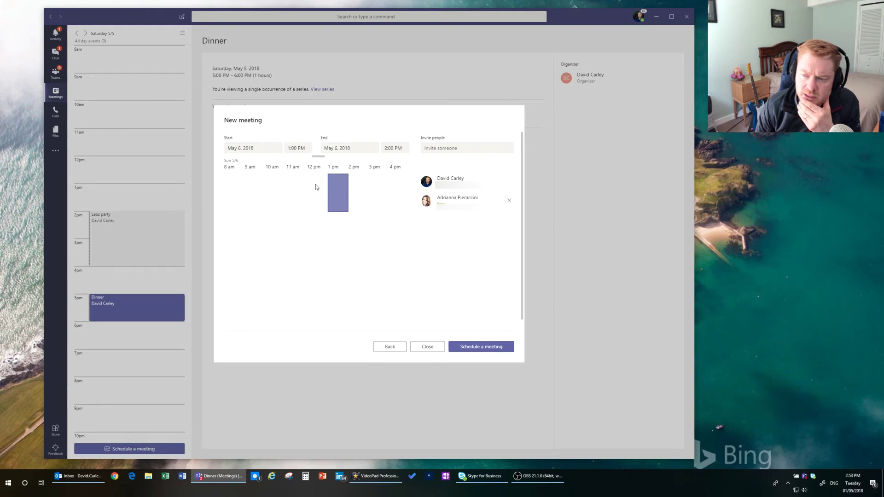
pyautogui.click(470, 349)
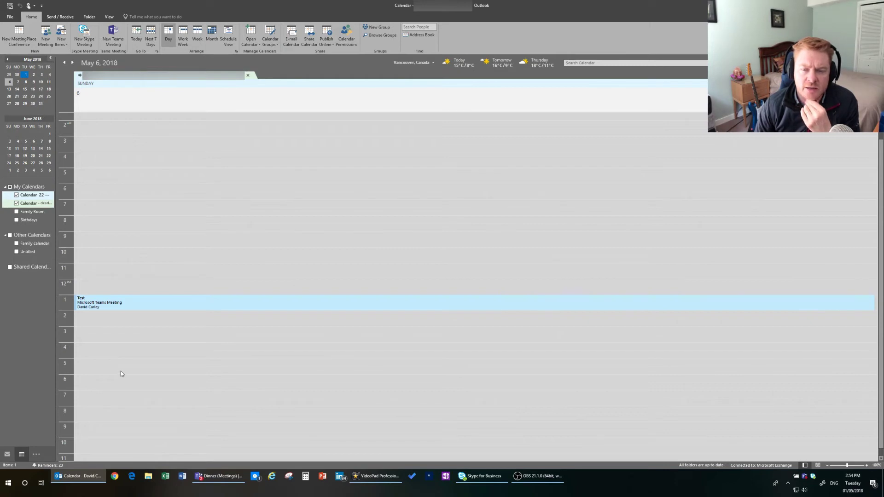
# - Switch to the Outlook calendar, inspect the Test meeting's Teams join details and close the meeting
pyautogui.moveTo(130, 304)
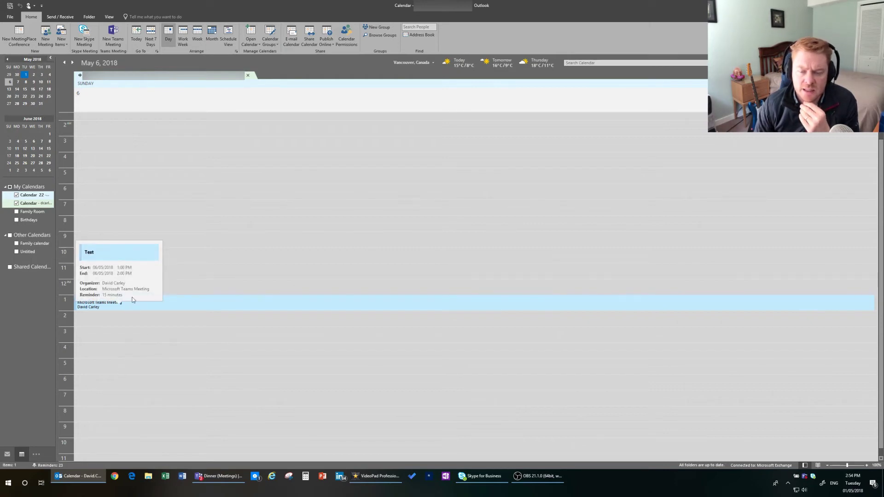
pyautogui.click(155, 304)
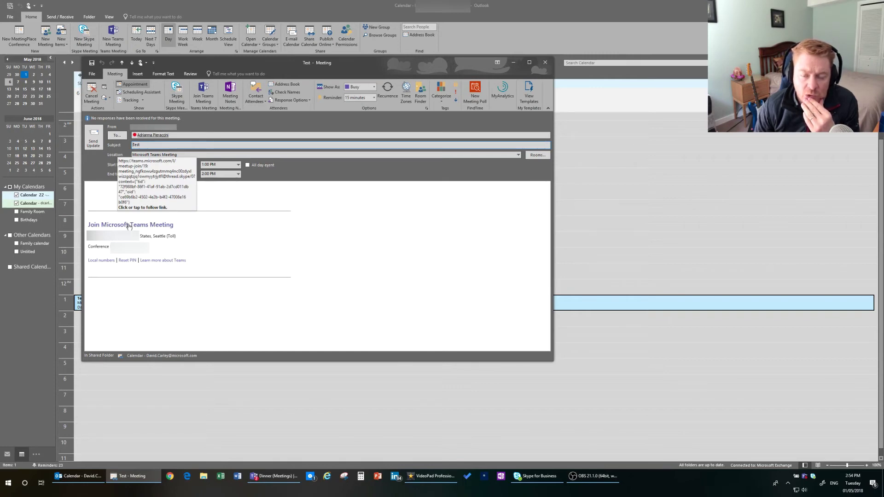
pyautogui.press('Escape')
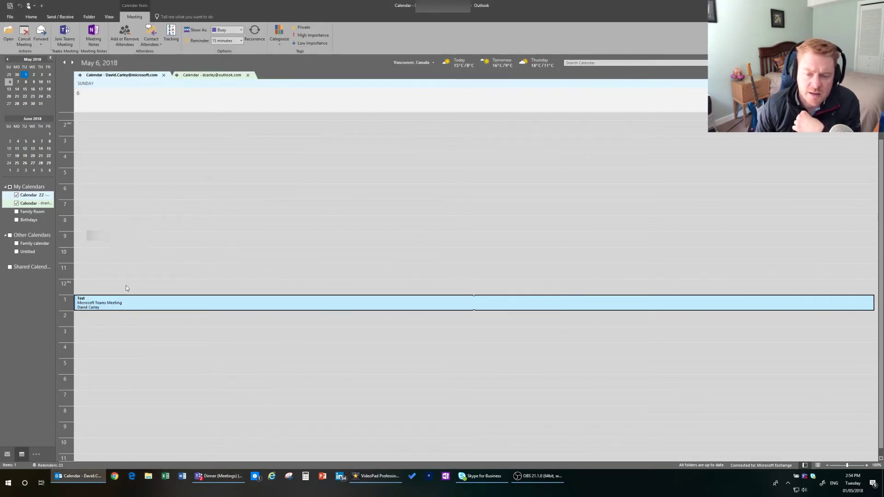
# - Create a new calendar appointment on May 6, 2018 at 11:00 AM and make it a Teams meeting
pyautogui.doubleClick(87, 268)
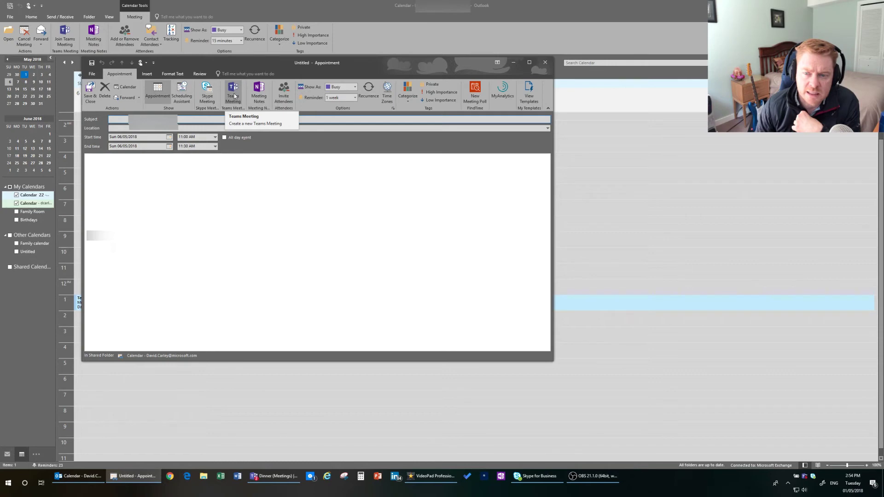
pyautogui.click(233, 94)
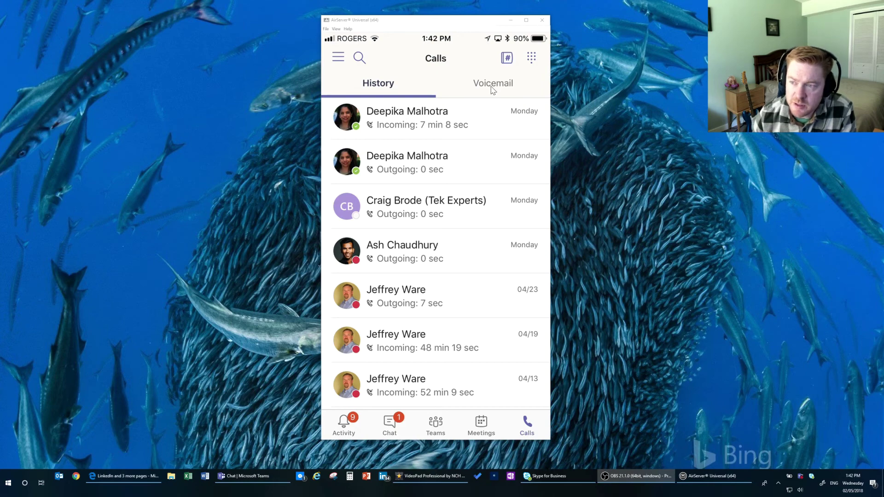
# - Show the upcoming meetings list in the Teams mobile app mirrored through AirServer
pyautogui.click(523, 58)
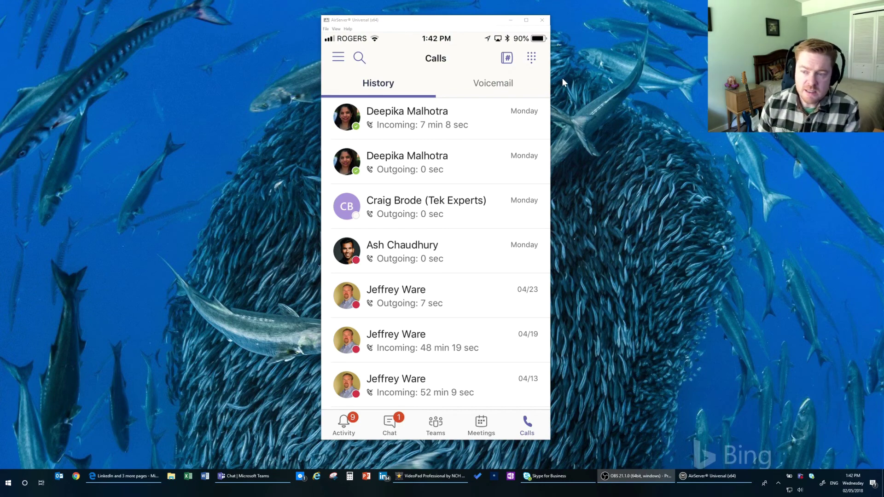
pyautogui.click(481, 425)
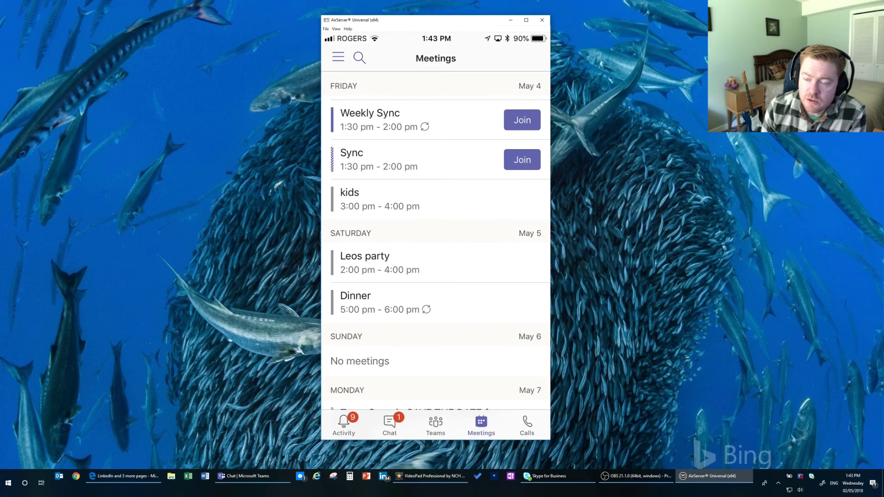